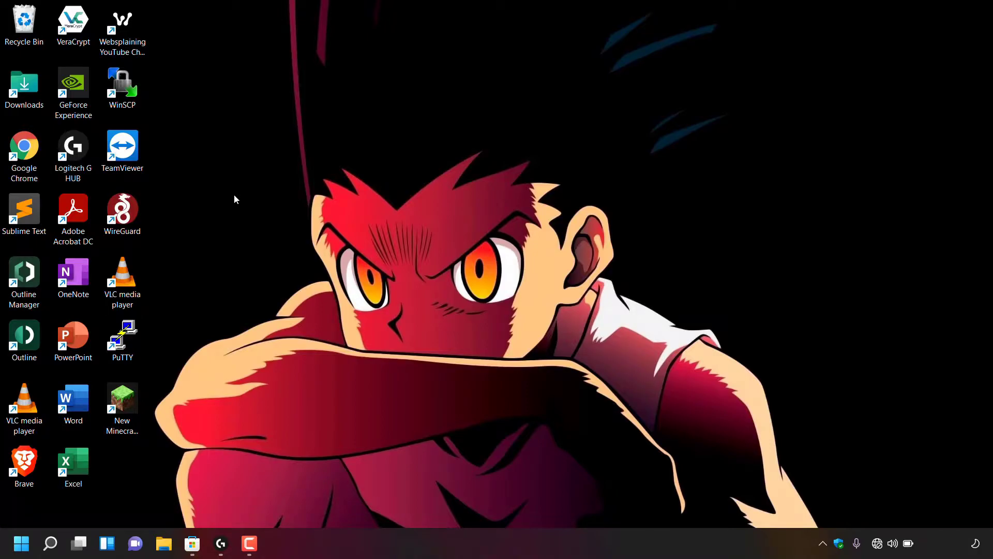
# - Close the Microsoft Store window and launch the Xbox app from a Start-menu 'xbox' search
pyautogui.click(192, 543)
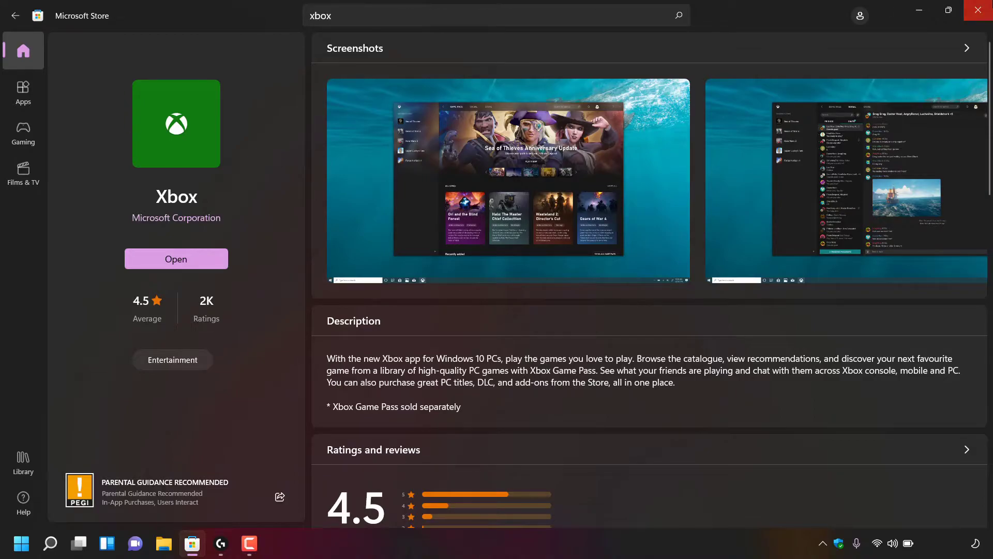
pyautogui.click(978, 9)
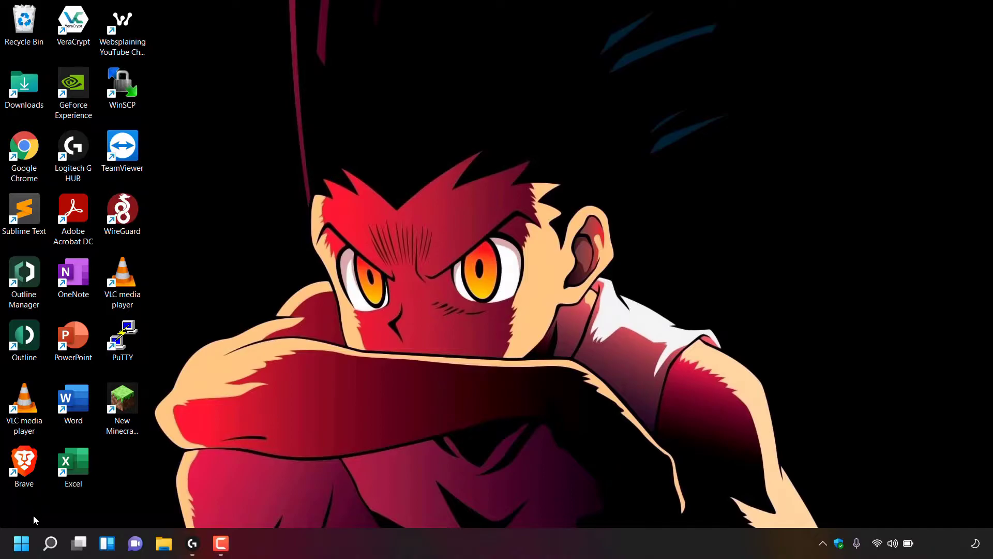
pyautogui.click(27, 543)
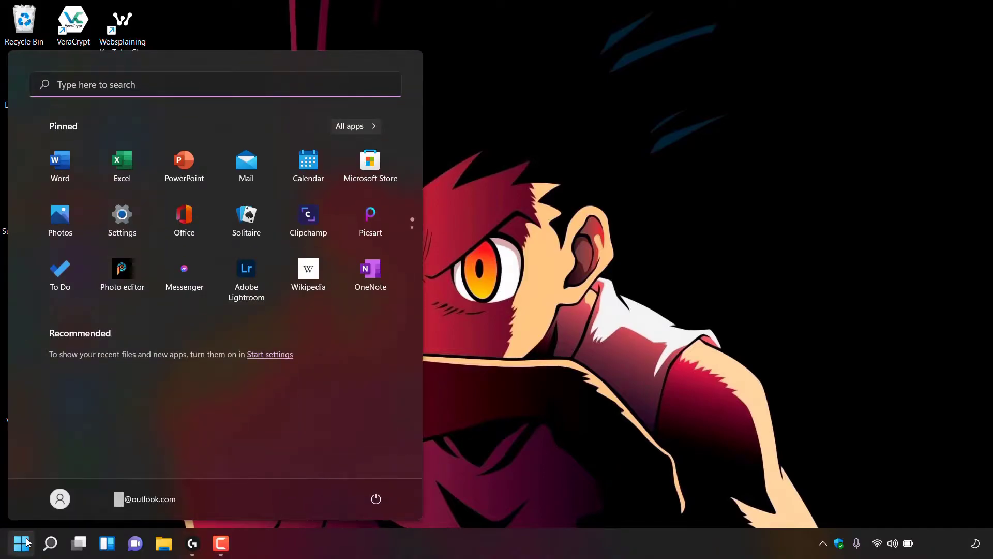
pyautogui.click(155, 83)
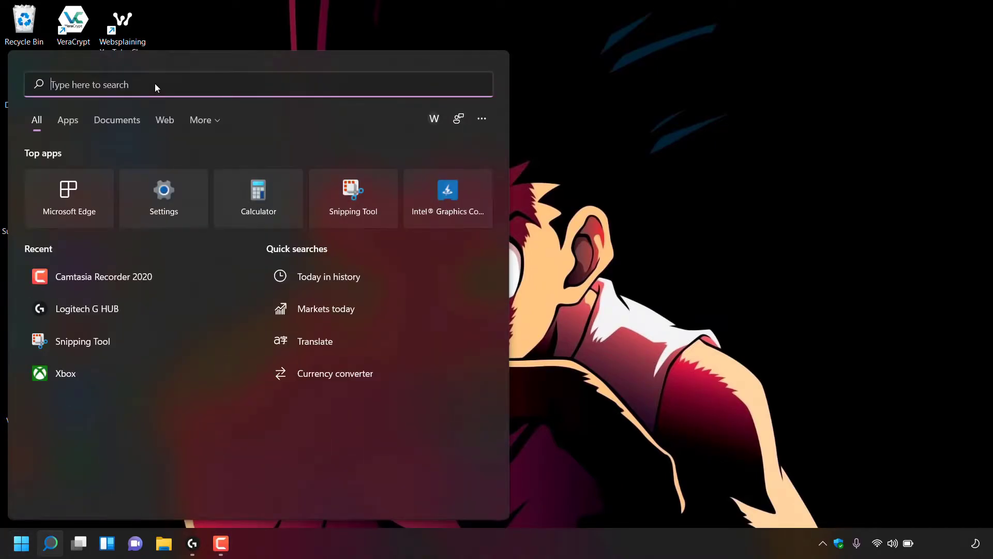
pyautogui.write('xbox')
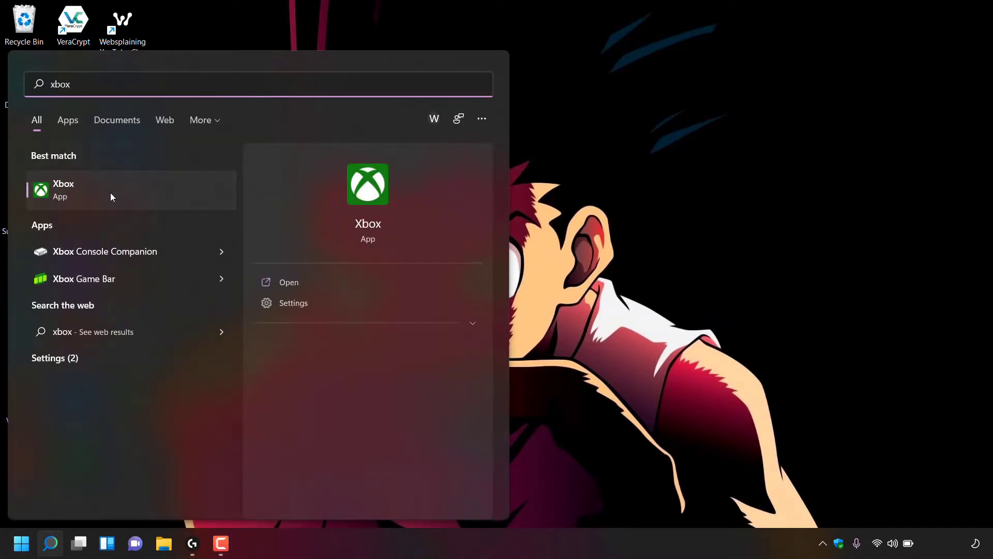
pyautogui.click(330, 281)
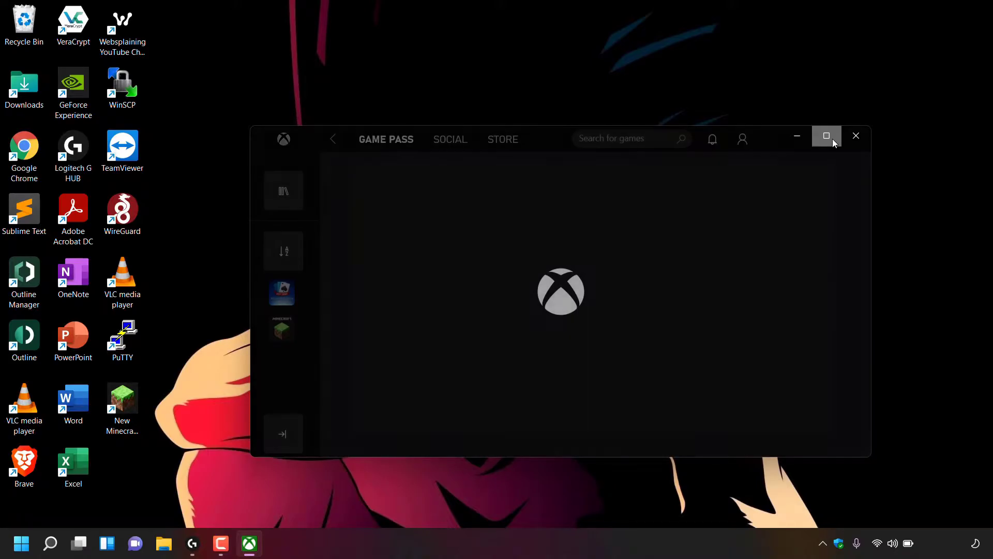
# - Maximize the Xbox app and sign in from the profile menu, accepting the LET'S PLAY prompt
pyautogui.click(828, 138)
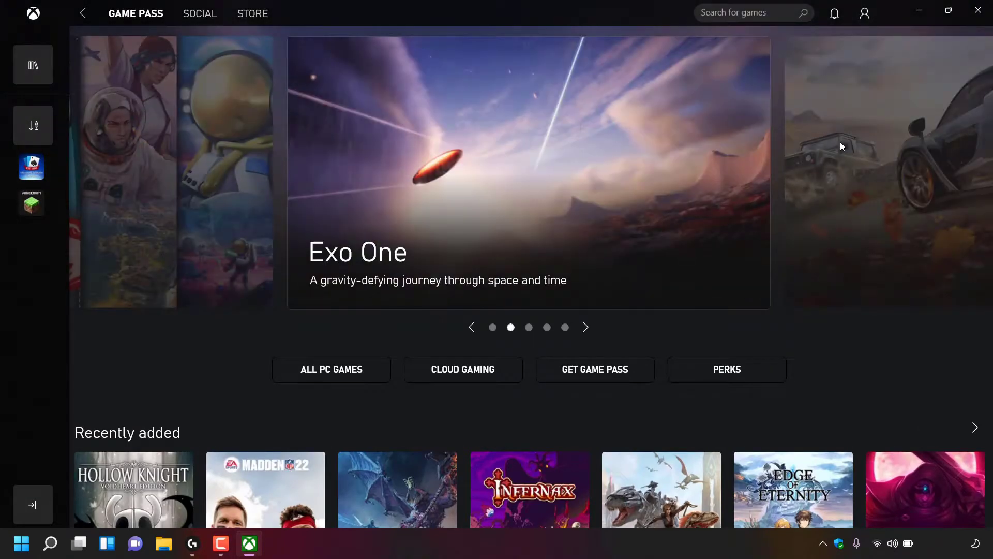
pyautogui.click(840, 142)
pyautogui.click(839, 142)
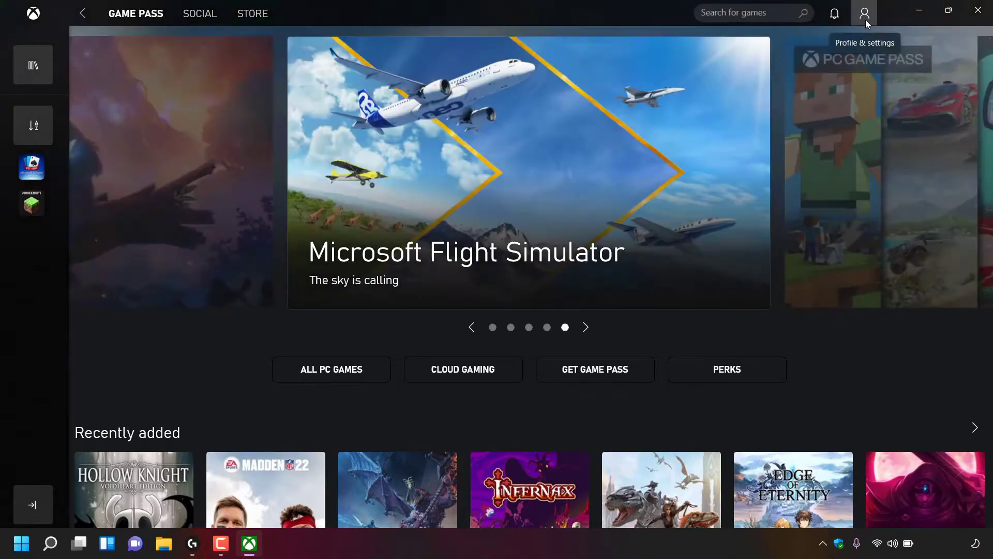
pyautogui.click(865, 20)
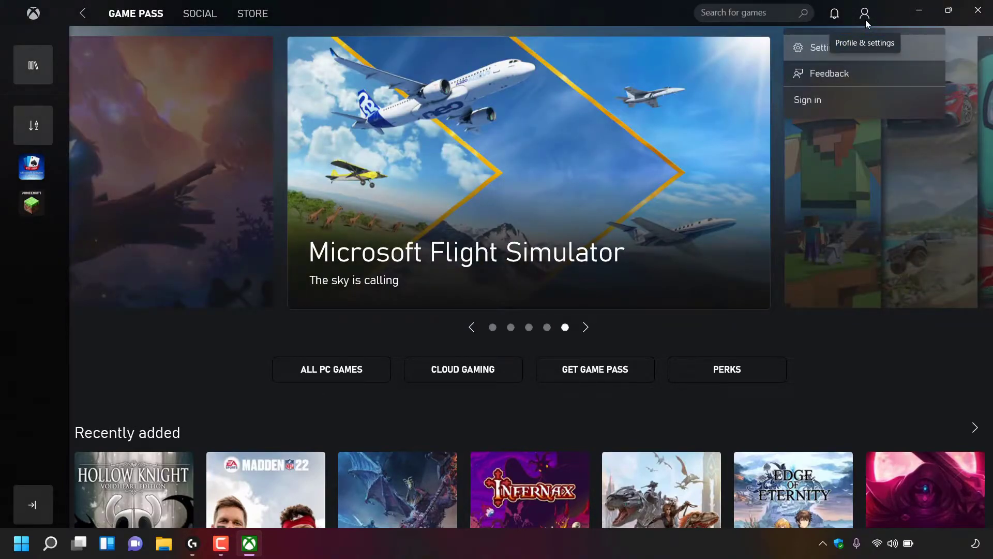
pyautogui.click(859, 98)
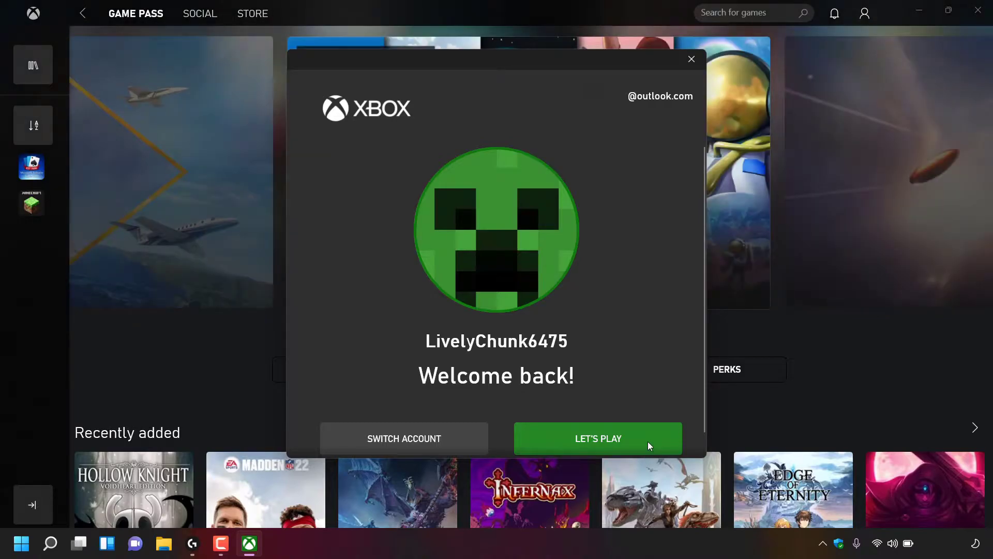
pyautogui.click(647, 444)
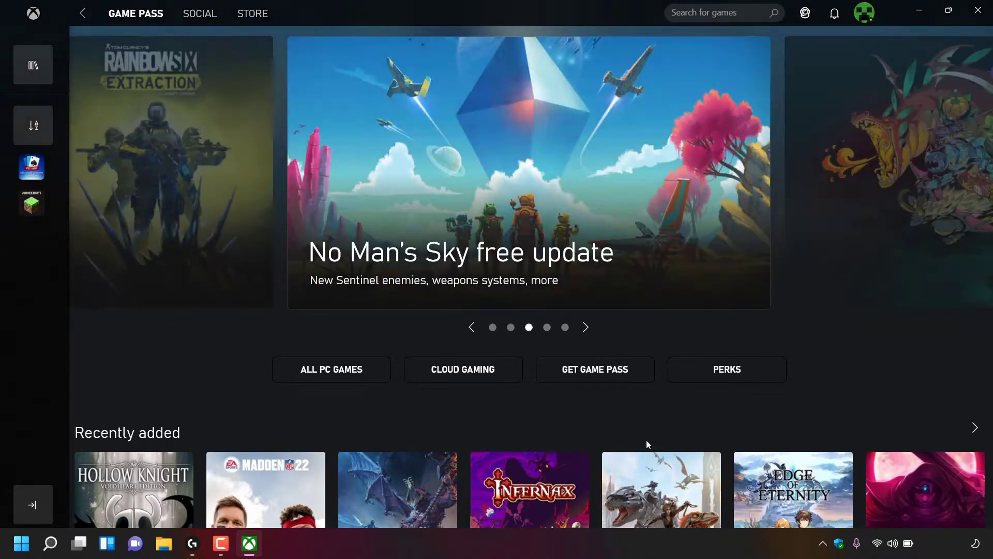
# - Open the Xbox app's account Settings and follow the CHANGE GAMERTAG link
pyautogui.click(868, 20)
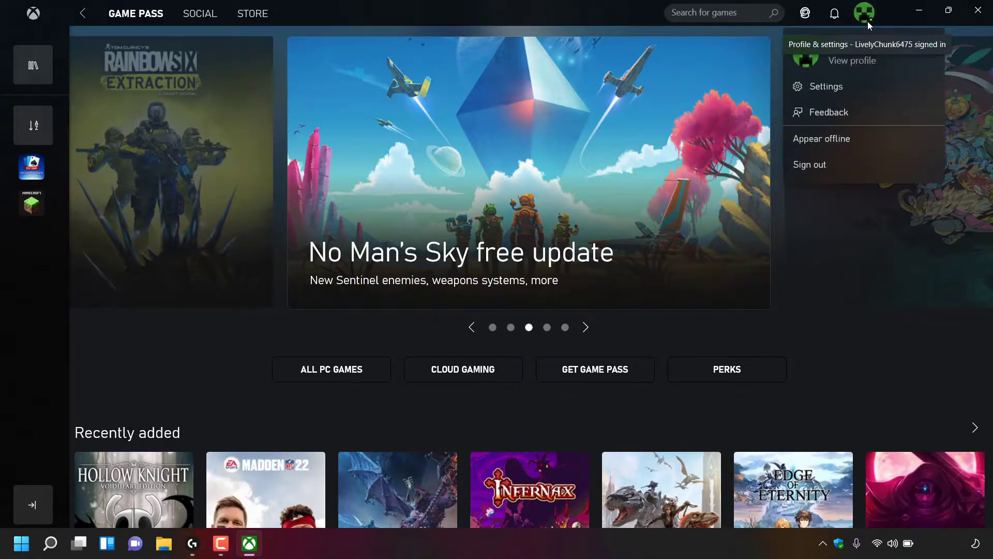
pyautogui.click(855, 85)
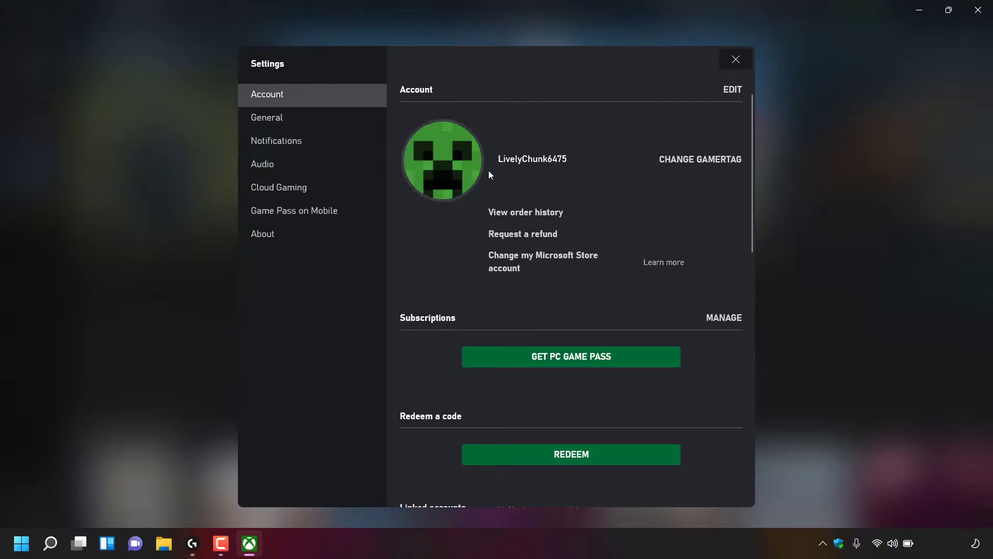
pyautogui.click(708, 162)
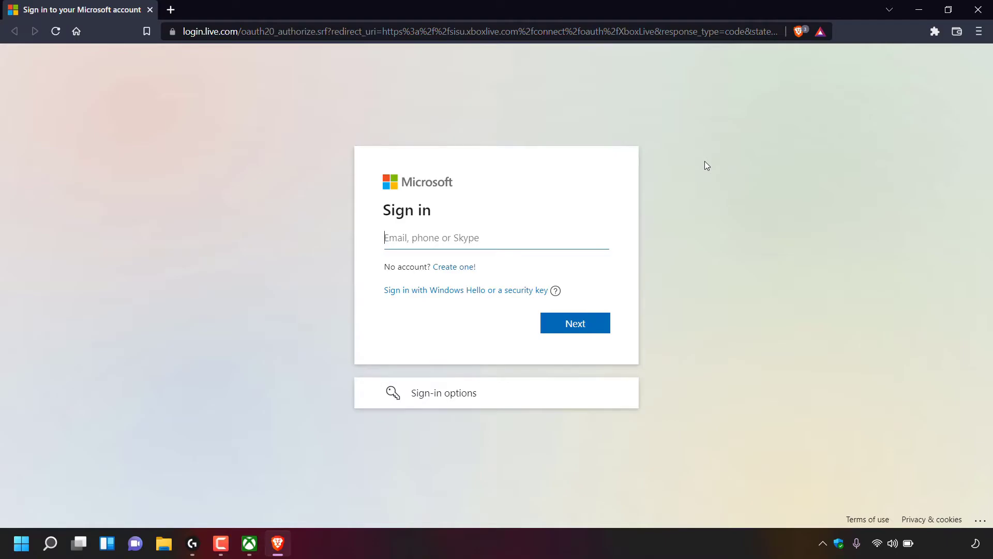
# - Paste the account e-mail, continue, and choose Yes to stay signed in
pyautogui.hotkey('ctrl', 'v')
pyautogui.click(586, 324)
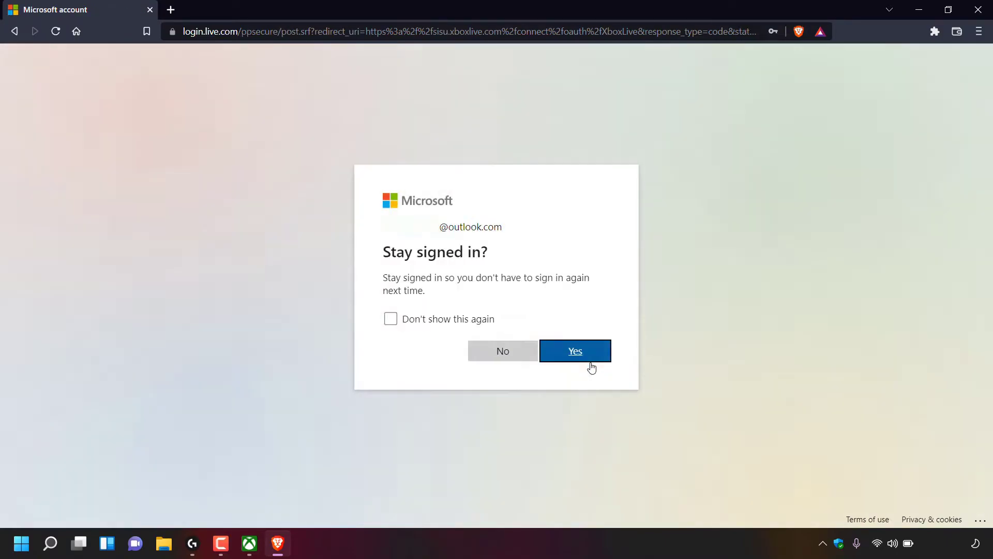
pyautogui.click(591, 368)
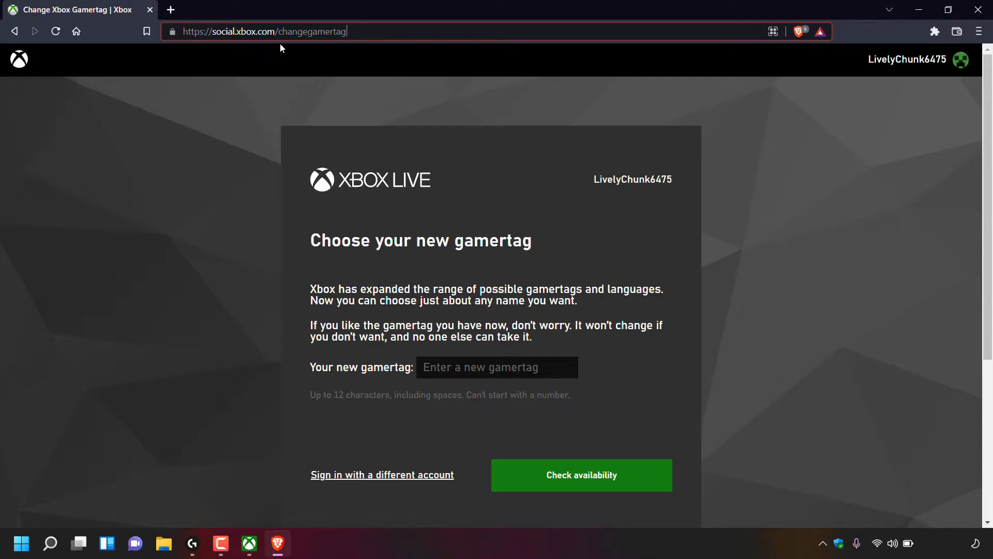
# - Enter 'Websplaining' in the new gamertag field and dismiss the autofill suggestions
pyautogui.click(386, 108)
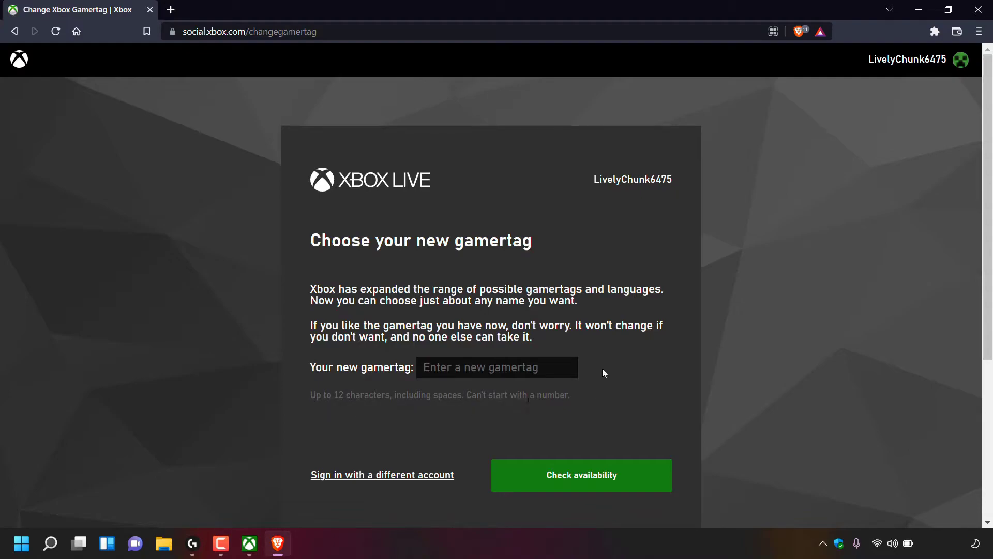
pyautogui.click(423, 367)
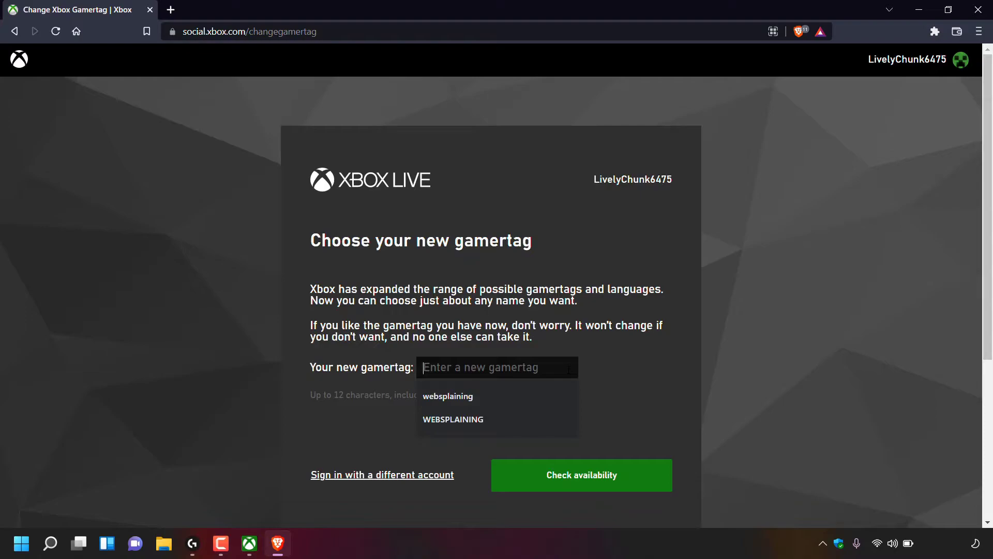
pyautogui.write('Websplai')
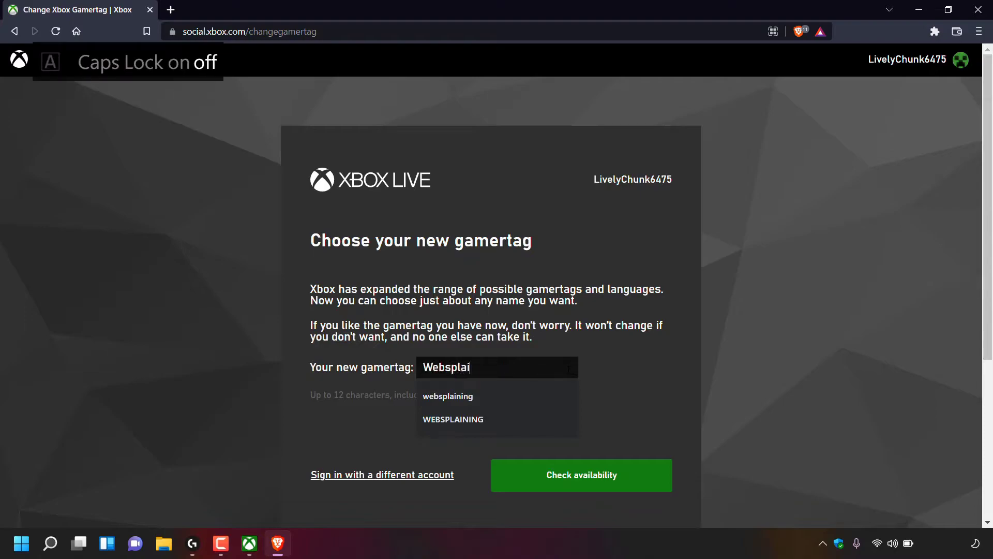
pyautogui.write('ning')
pyautogui.click(627, 387)
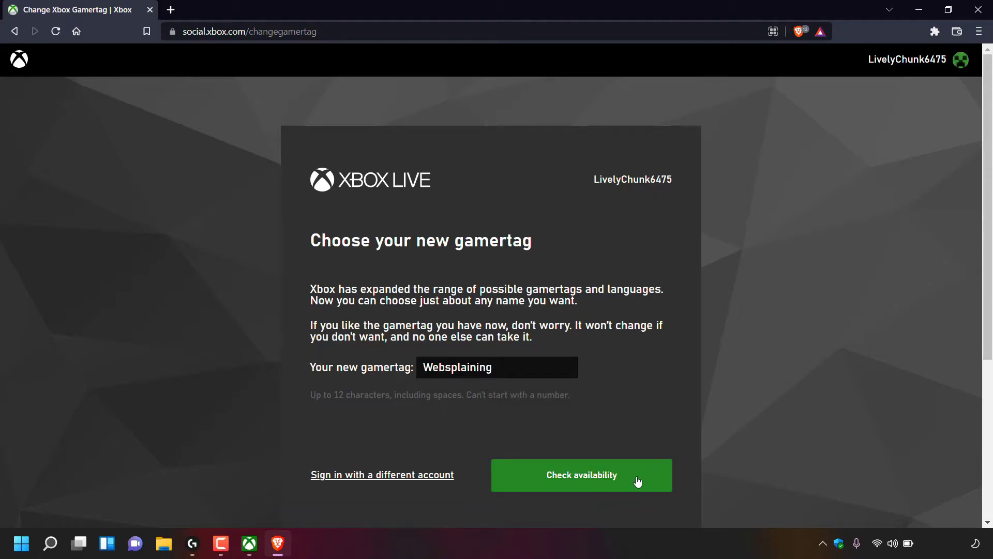
# - Check that 'Websplaining' is available to reach the gamertag preview page
pyautogui.click(637, 478)
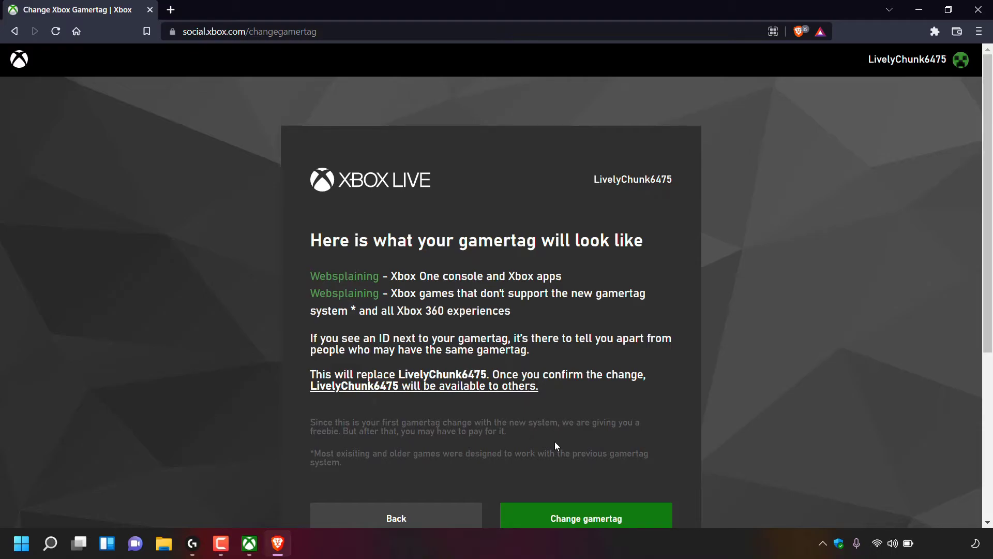
# - Confirm the gamertag change to 'Websplaining' in the dialog, then return to the Xbox app
pyautogui.click(651, 520)
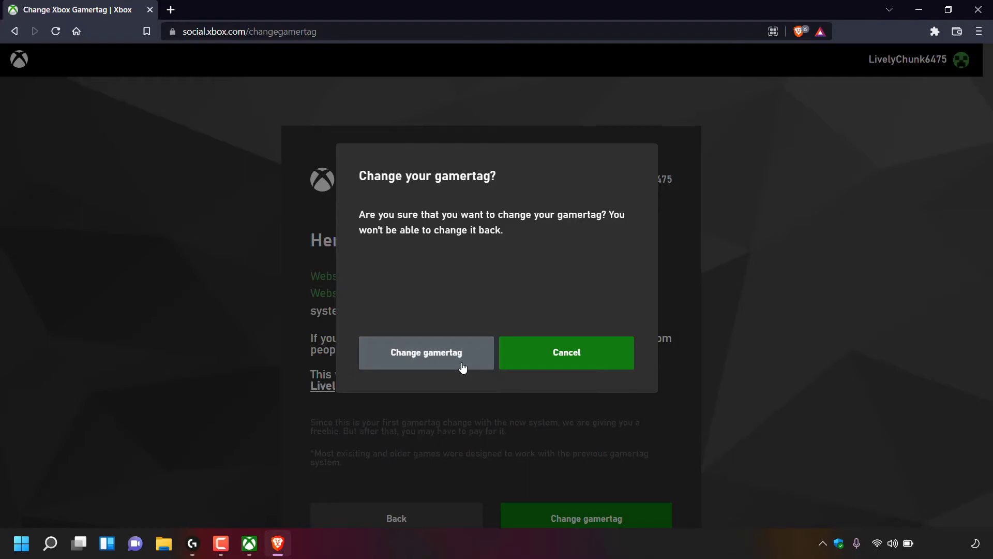
pyautogui.click(425, 359)
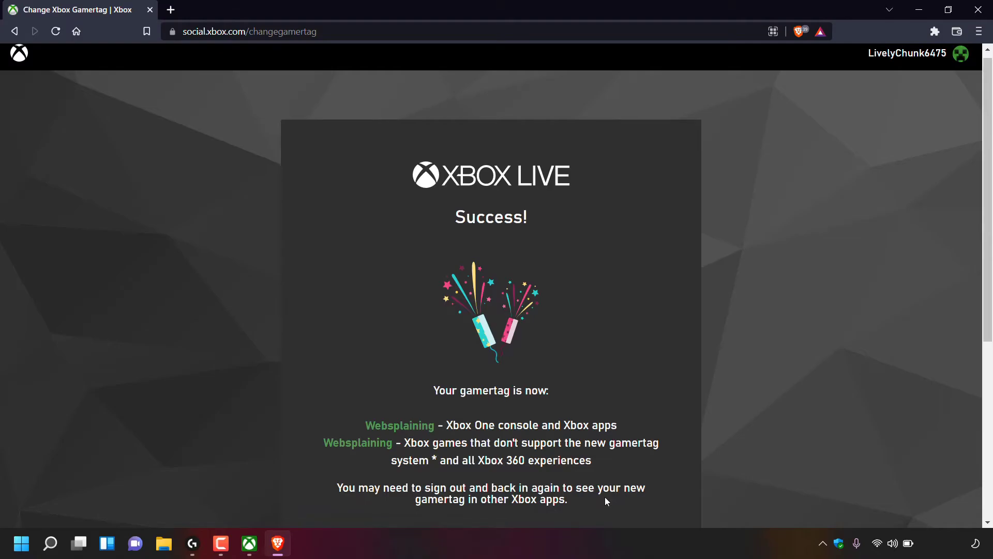
pyautogui.click(250, 542)
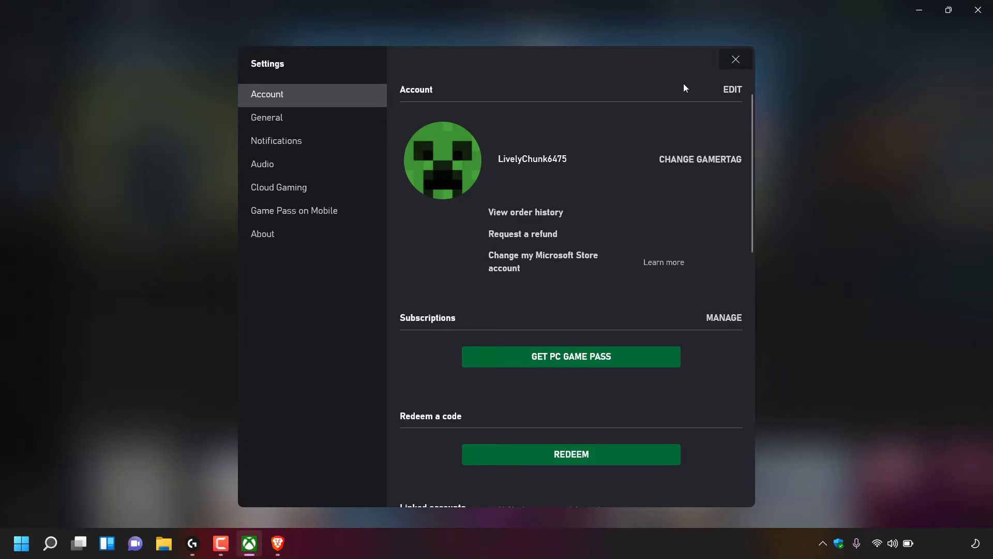
# - Close Settings, sign out of the Xbox app, then sign back in as Websplaining
pyautogui.click(735, 59)
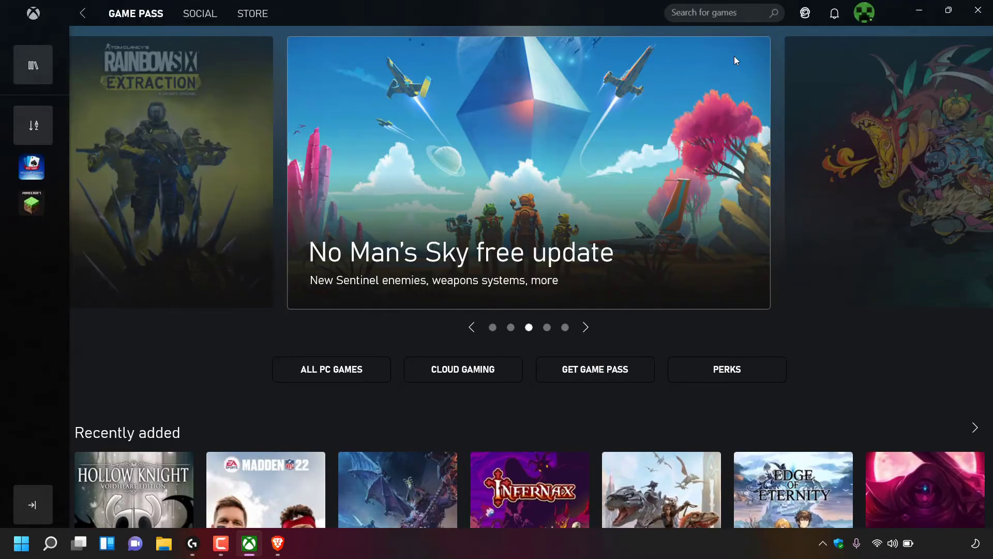
pyautogui.click(864, 18)
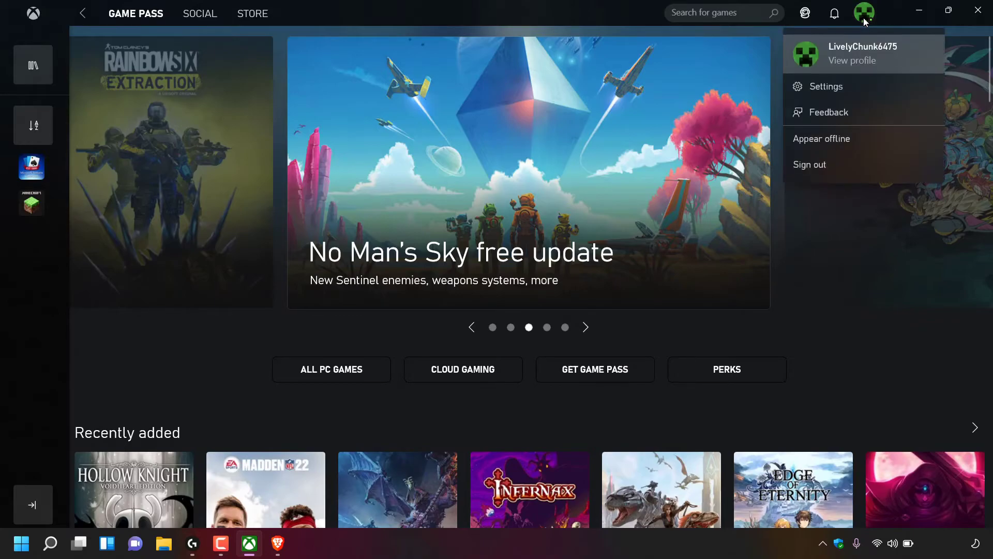
pyautogui.click(838, 166)
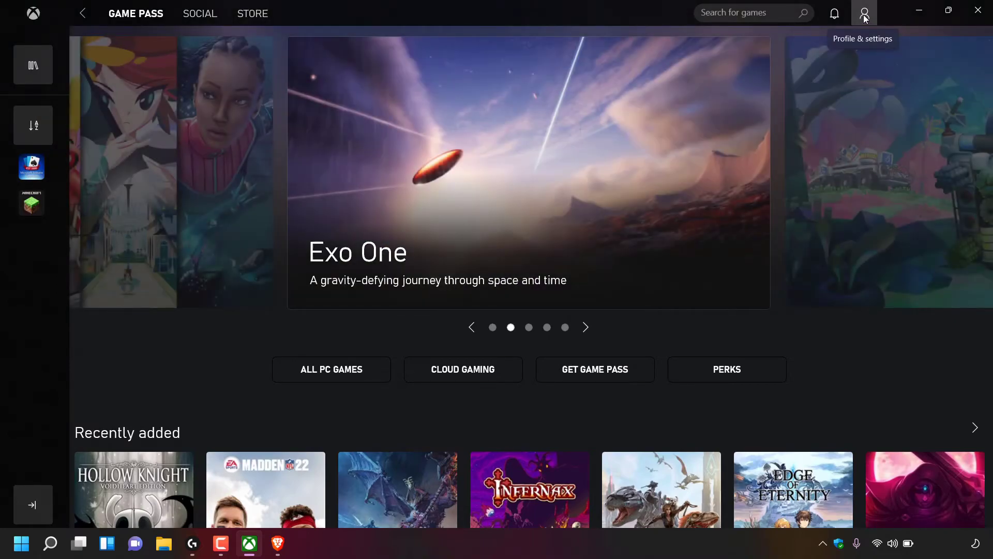
pyautogui.click(865, 18)
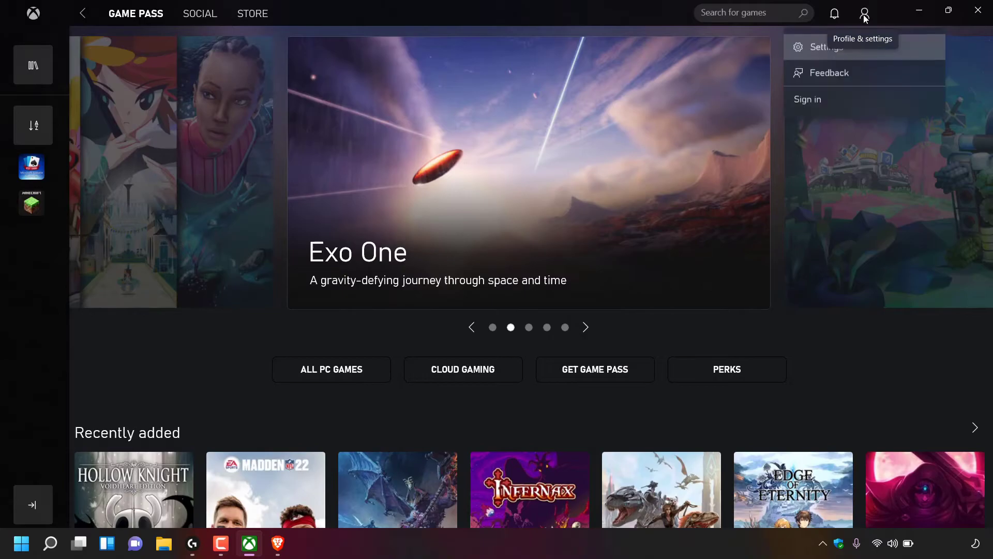
pyautogui.click(853, 100)
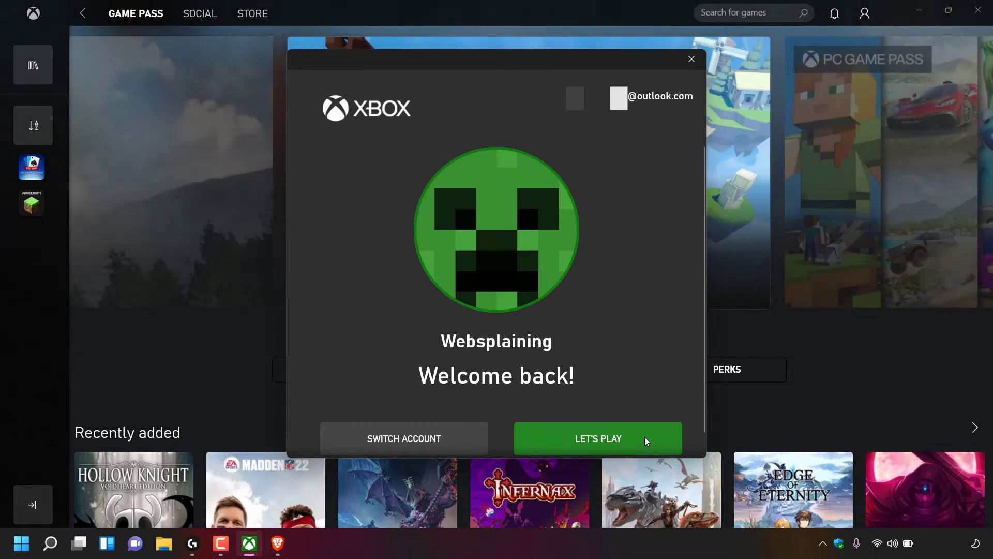
pyautogui.click(644, 440)
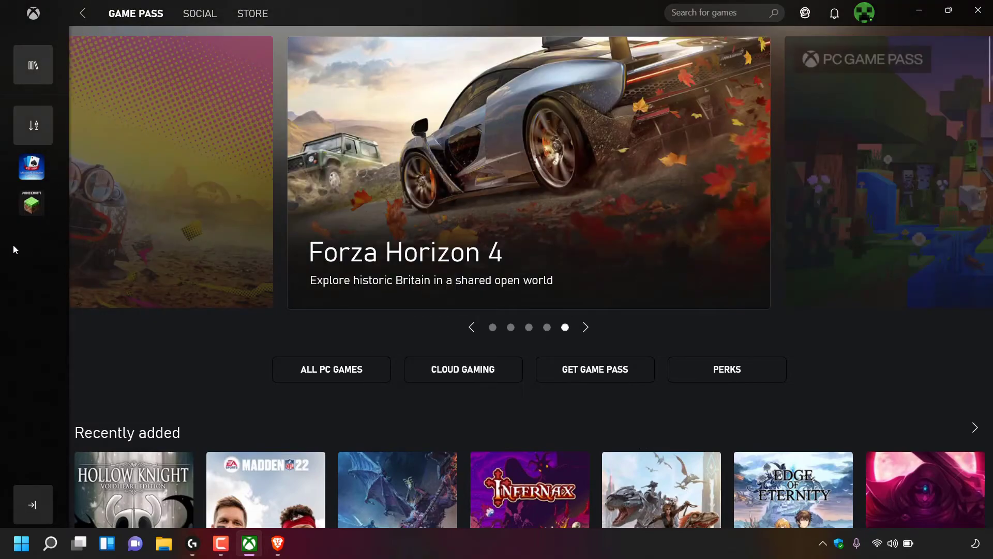
# - Open the Minecraft Launcher page from the Xbox sidebar and launch it
pyautogui.click(25, 204)
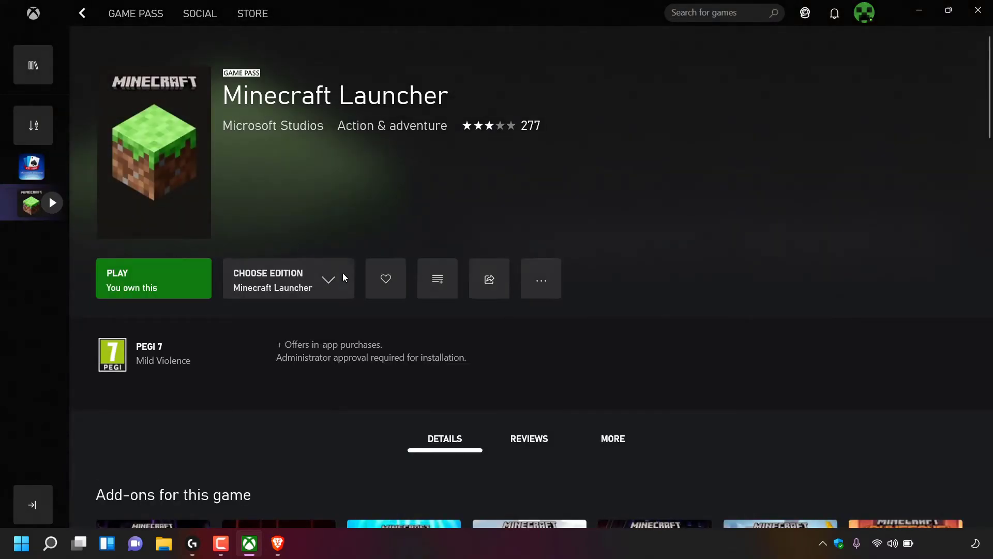
pyautogui.click(191, 284)
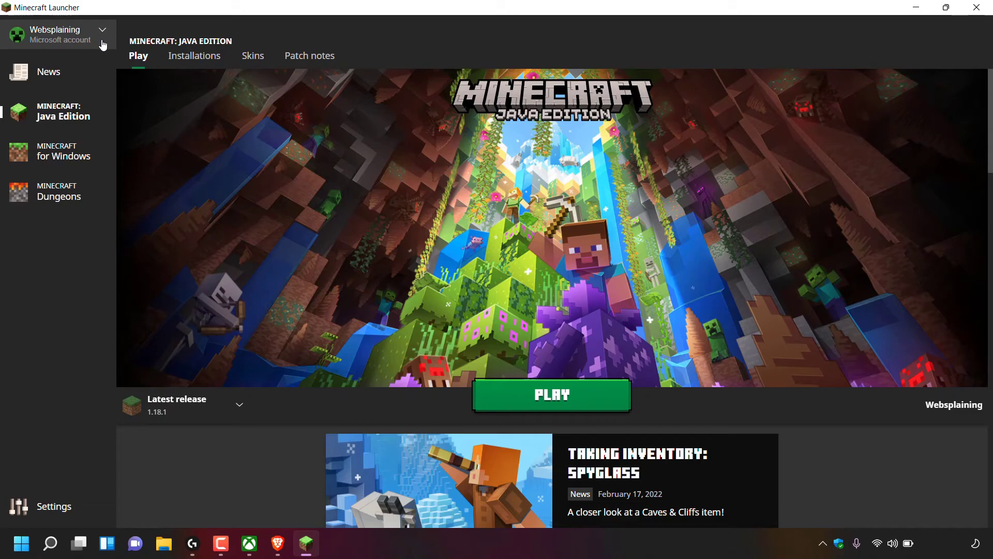
# - Select Minecraft for Windows in the launcher and start it with PLAY
pyautogui.click(83, 158)
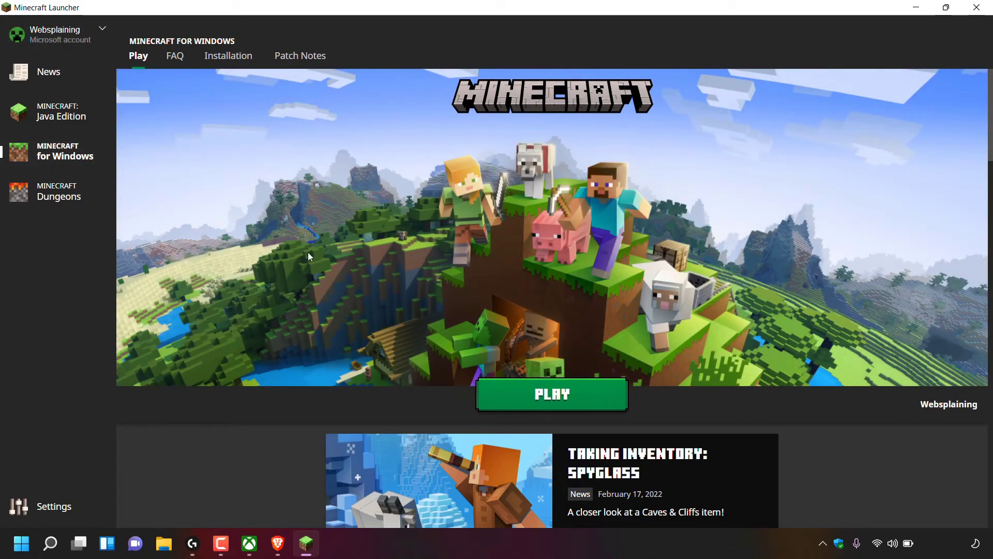
pyautogui.click(594, 402)
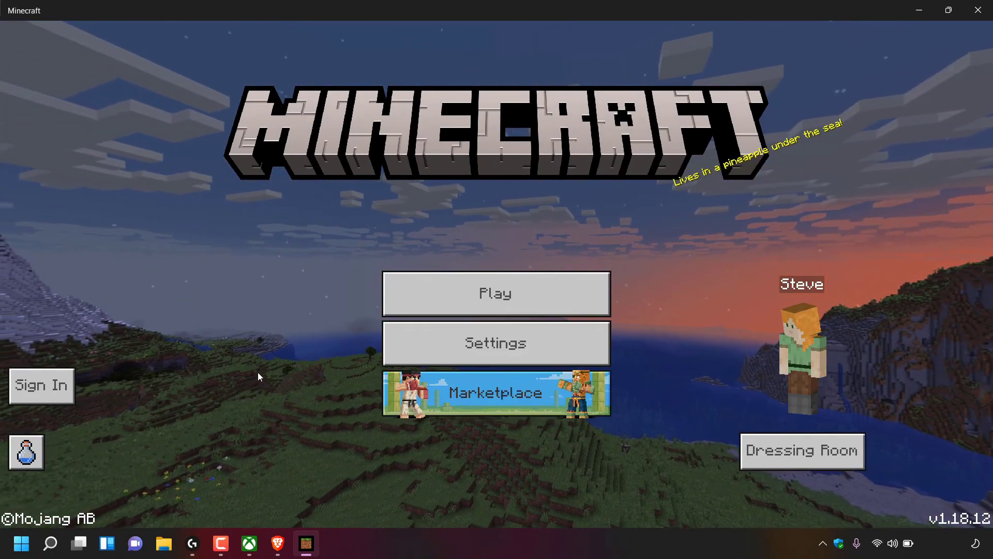
# - Start the Microsoft account sign-in from Minecraft's title screen
pyautogui.click(47, 397)
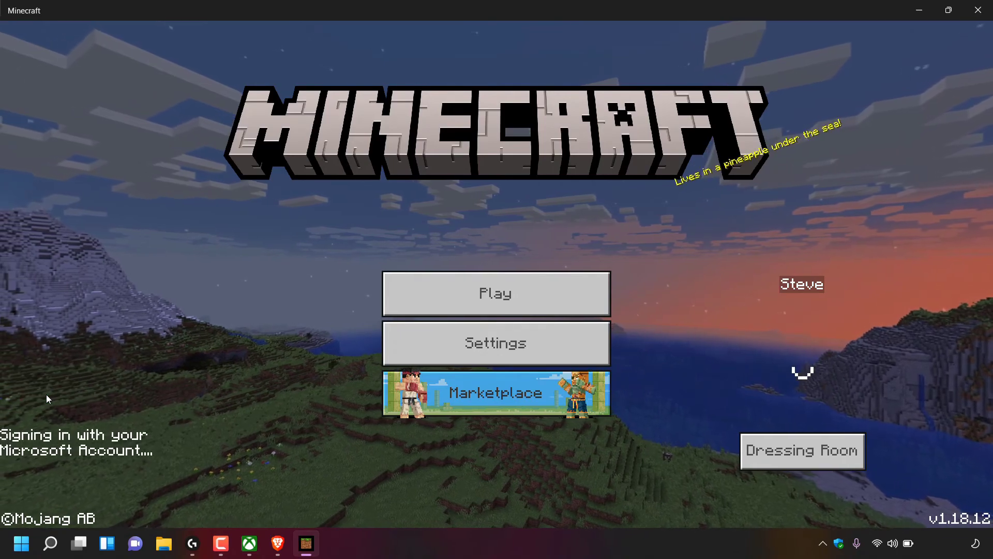